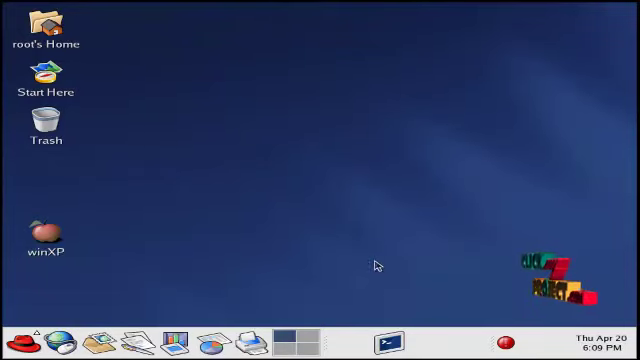
Launch a maximized terminal and change into the code folder.
left_click(392, 343)
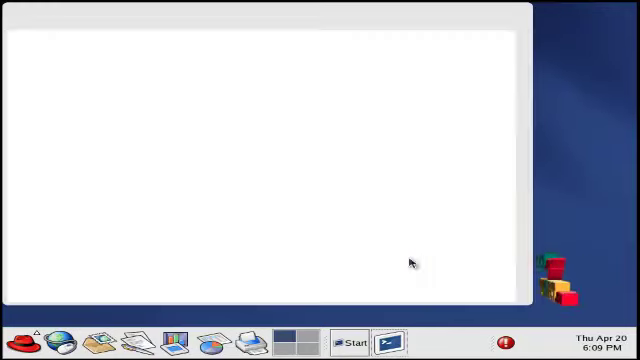
left_click(507, 9)
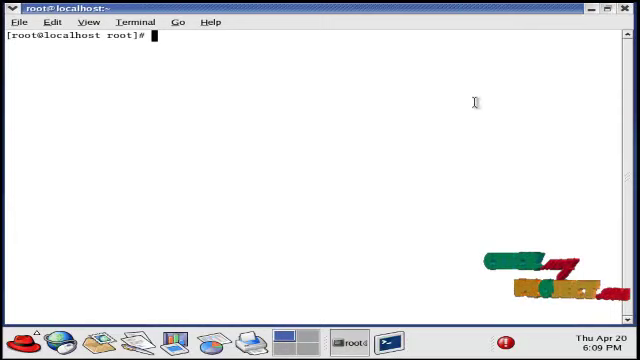
type("cd code")
key("Return")
type("ns m")
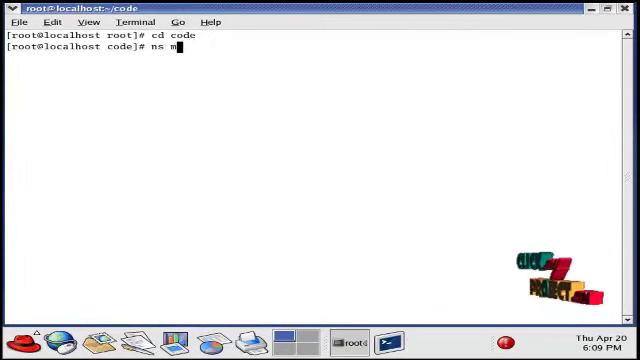
type("ain")
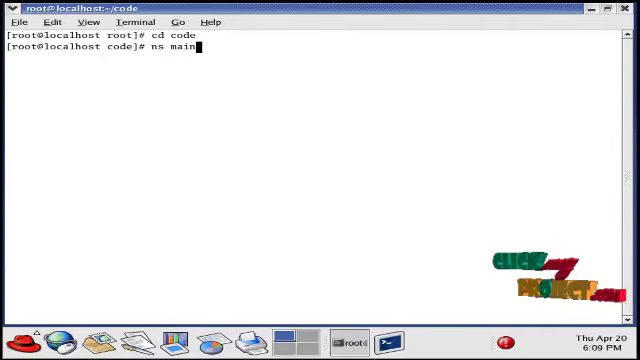
type(".tcl")
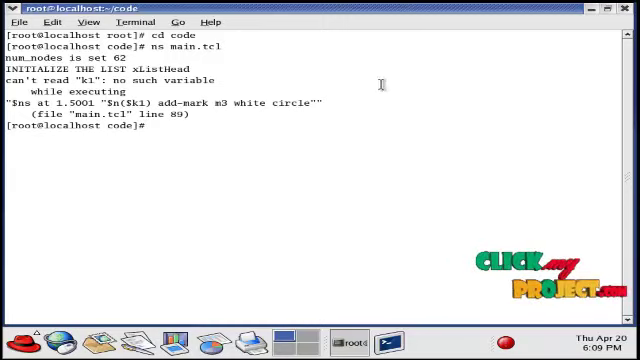
Rerun 'ns main.tcl' repeatedly until the simulation streams node position and energy updates.
key("Up")
key("Return")
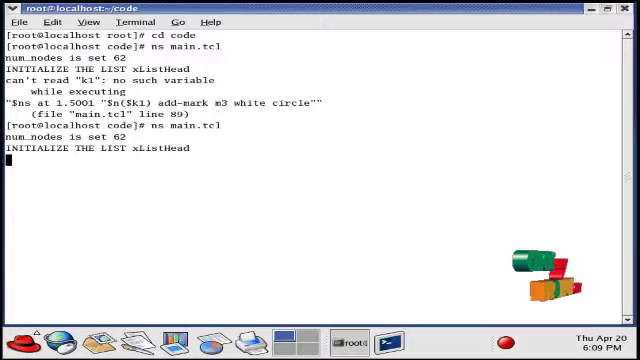
key("Up")
key("Return")
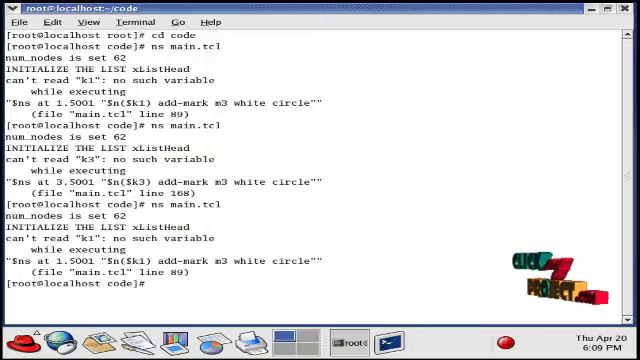
key("Up")
key("Return")
key("Up")
key("Return")
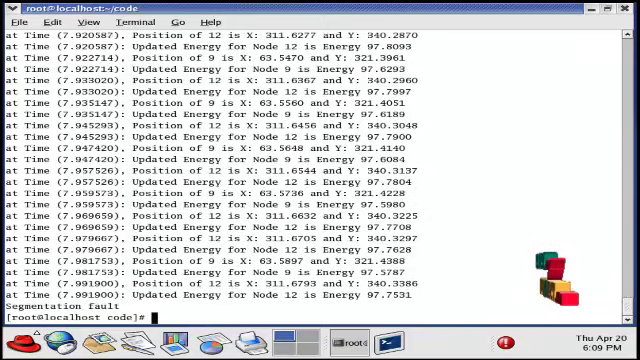
type("ns main.tcl")
Run 'ns main.tcl' once more so it finishes and brings up out.nam in NAM.
key("Return")
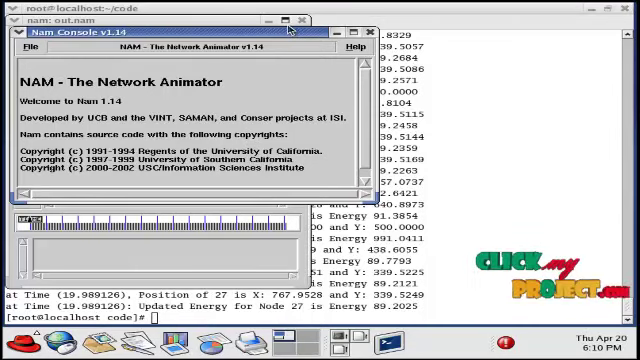
Maximize out.nam, play it forward and raise the Step slider to about 12.6 ms.
left_click(286, 21)
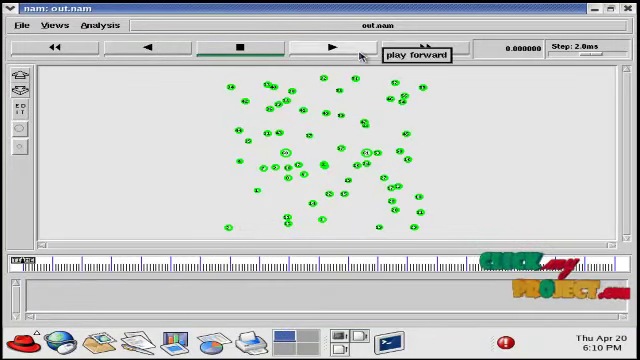
left_click(332, 47)
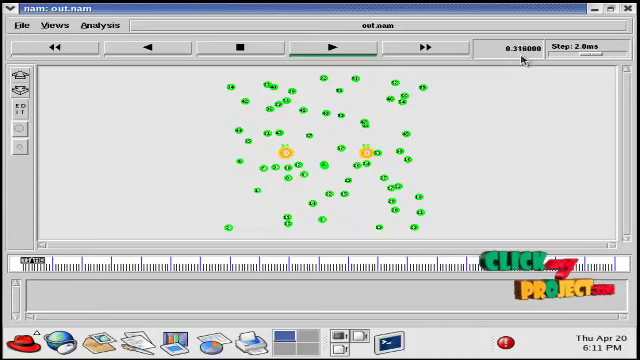
left_click_drag(585, 57, 594, 57)
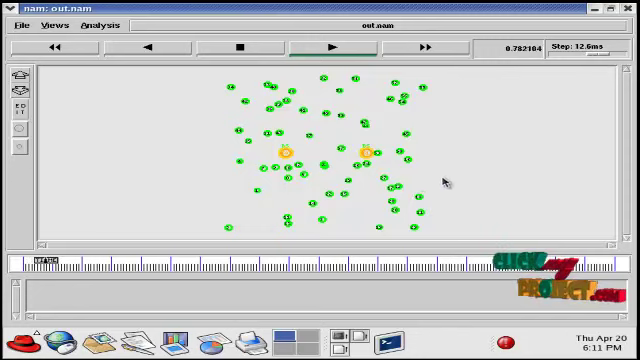
Report nodes 0, 27, 40 and 46 as Cluster Head in the status pane during playback.
left_click(268, 190)
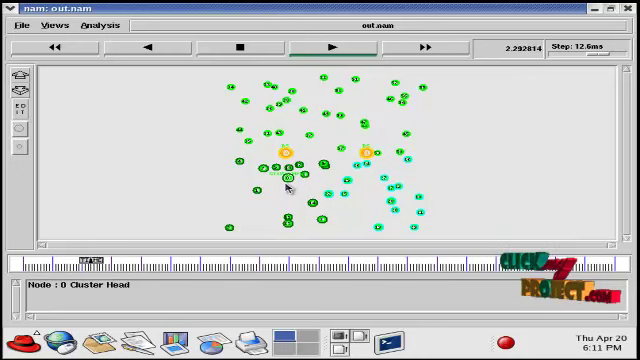
left_click(288, 183)
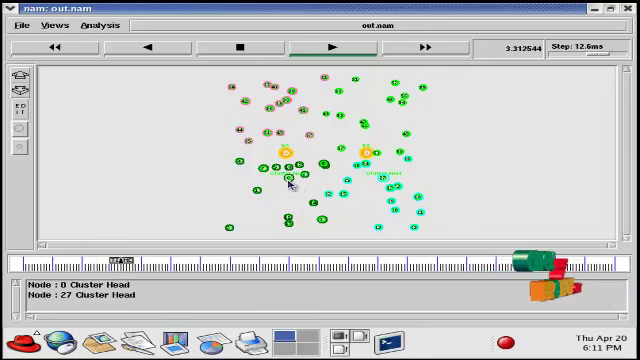
left_click(290, 180)
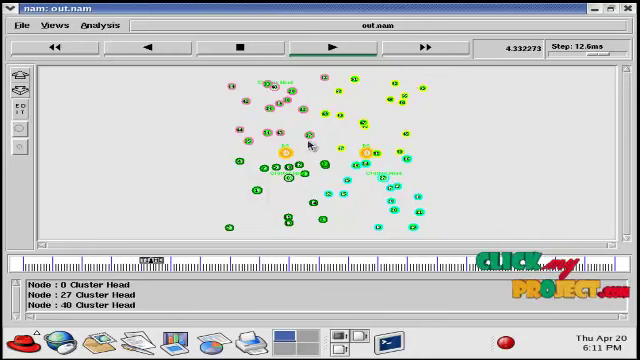
left_click(309, 140)
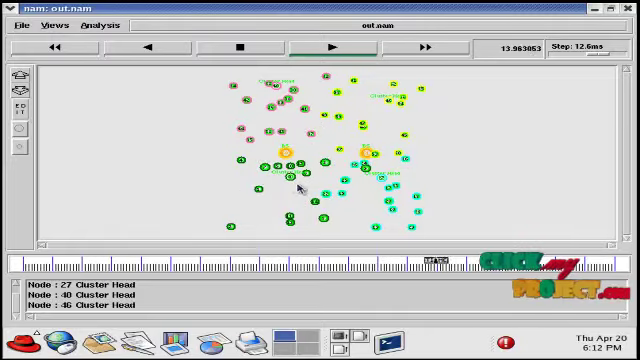
Stop the animation and close the NAM window and its console.
key("space")
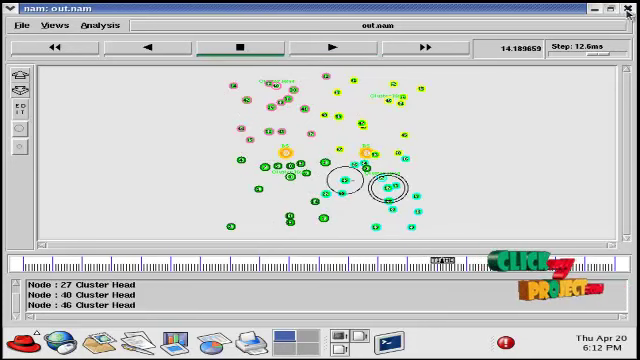
key("ctrl+q")
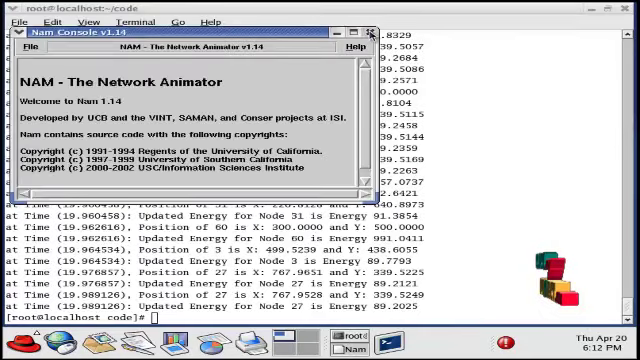
key("ctrl+q")
type("g")
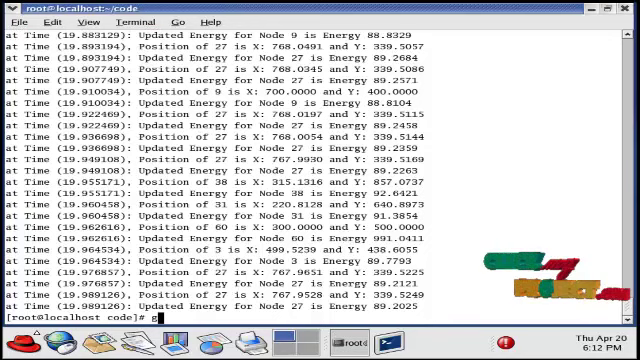
type("nuplot ")
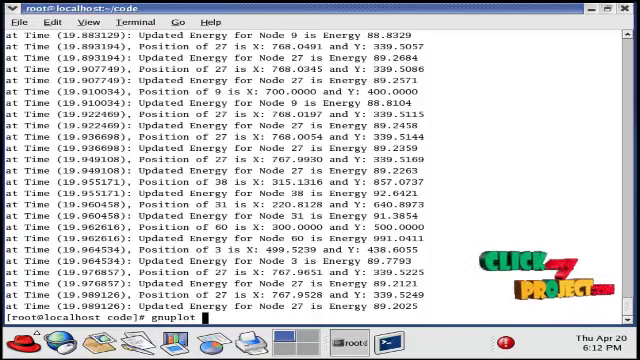
type("graph1.plot")
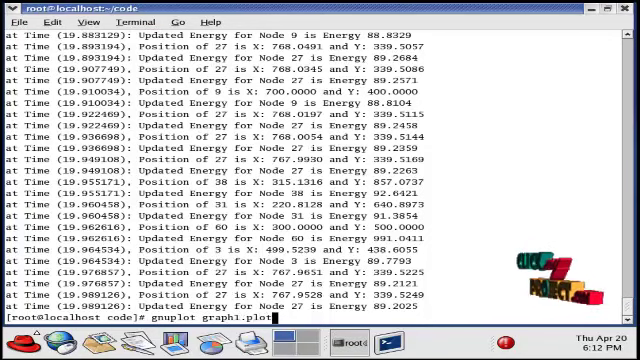
Run 'gnuplot graph1.plot' to show the Existing vs Proposed delay graph maximized, then close graph and terminal.
key("Return")
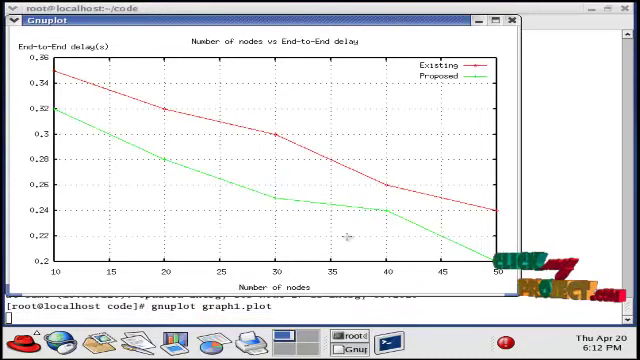
left_click(495, 21)
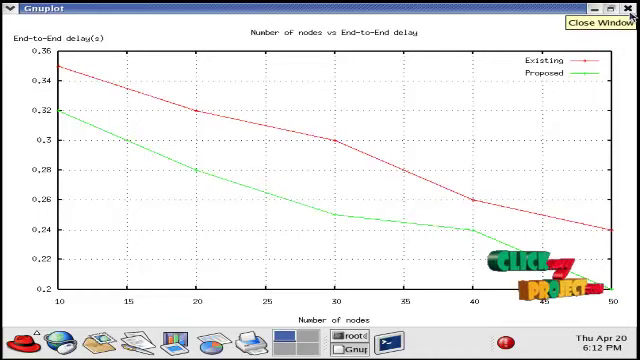
left_click(630, 9)
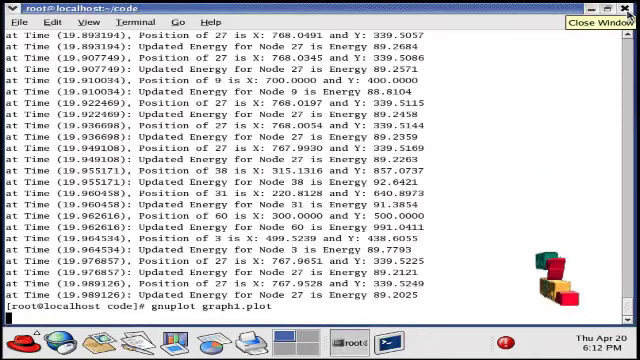
left_click(626, 9)
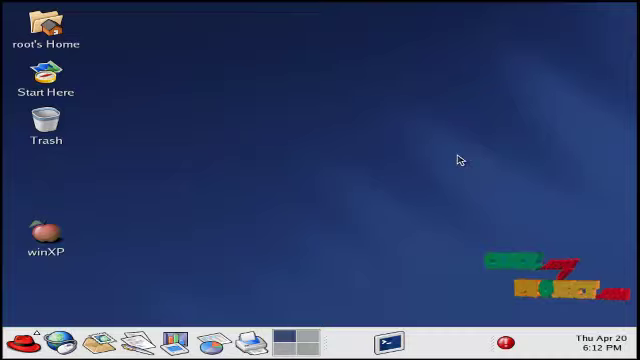